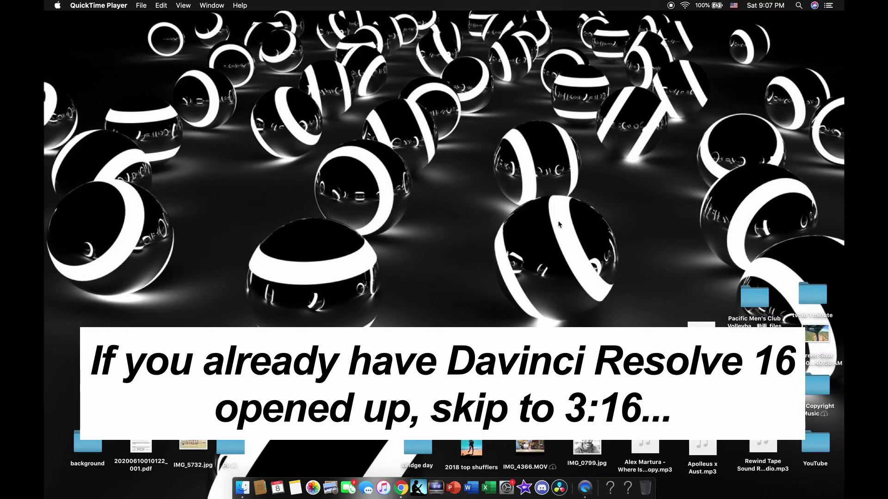
Launch DaVinci Resolve 16 from the Applications folder in Finder.
{"action": "left_click", "coordinate": [242, 488]}
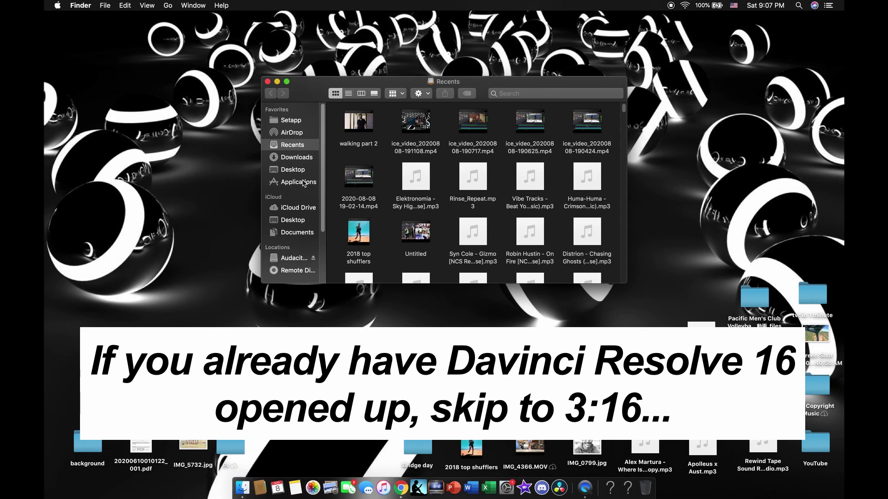
{"action": "left_click", "coordinate": [298, 182]}
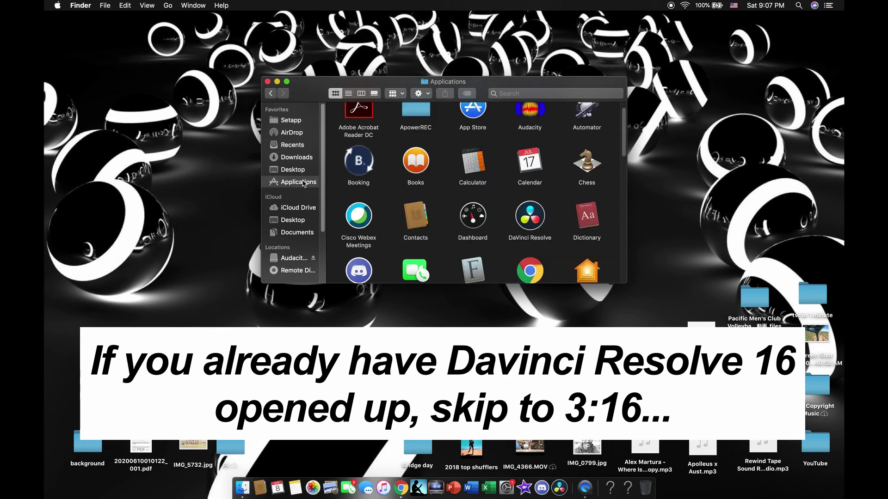
{"action": "double_click", "coordinate": [528, 216]}
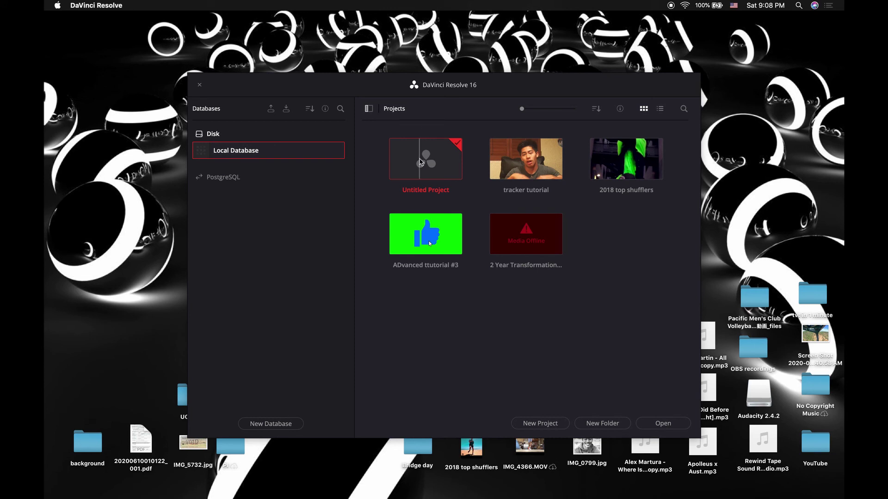
Open Untitled Project and import Walking towards camera.MOV from Downloads > Tracker.
{"action": "double_click", "coordinate": [420, 161]}
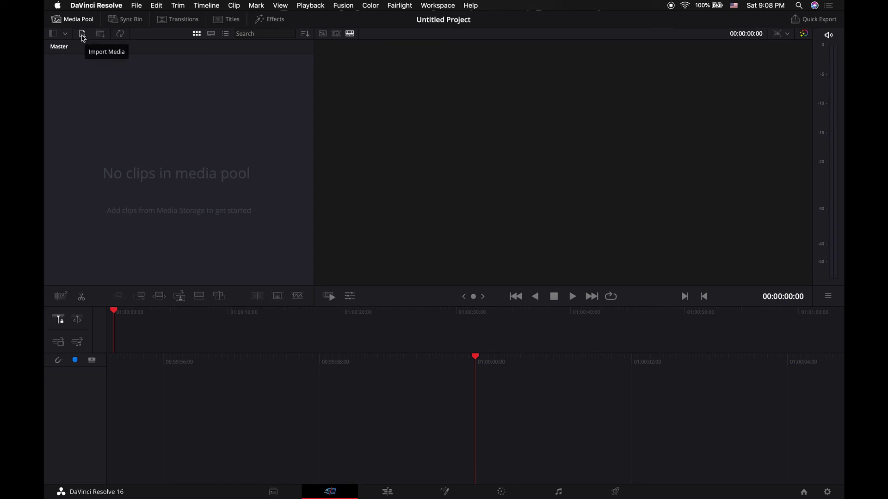
{"action": "left_click", "coordinate": [83, 39]}
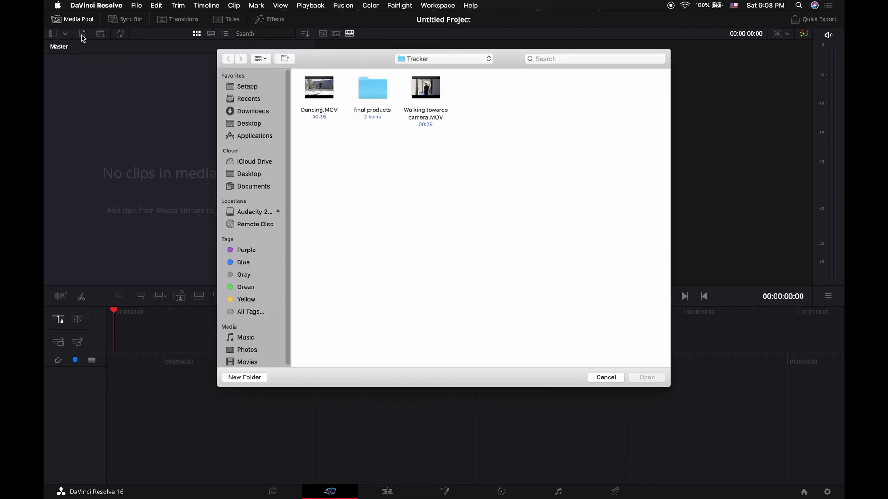
{"action": "left_click", "coordinate": [247, 112]}
{"action": "scroll", "coordinate": [544, 206], "scroll_direction": "down", "scroll_amount": 5}
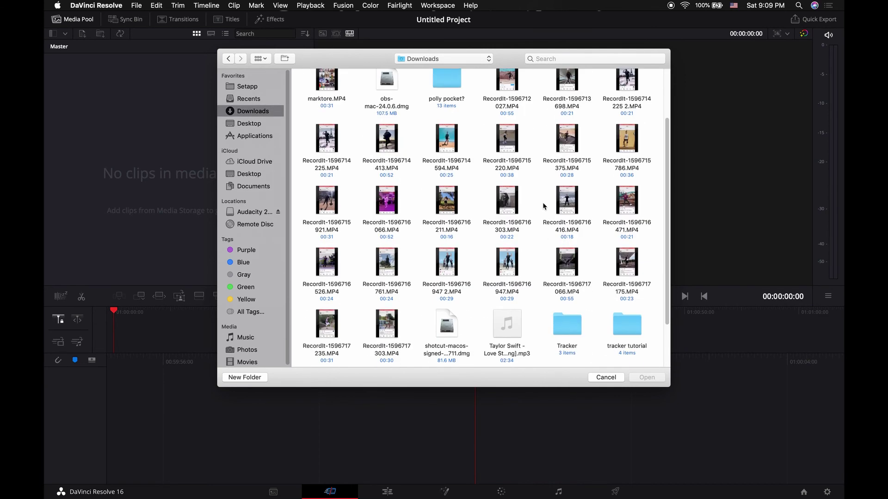
{"action": "scroll", "coordinate": [544, 206], "scroll_direction": "down", "scroll_amount": 2}
{"action": "double_click", "coordinate": [568, 260]}
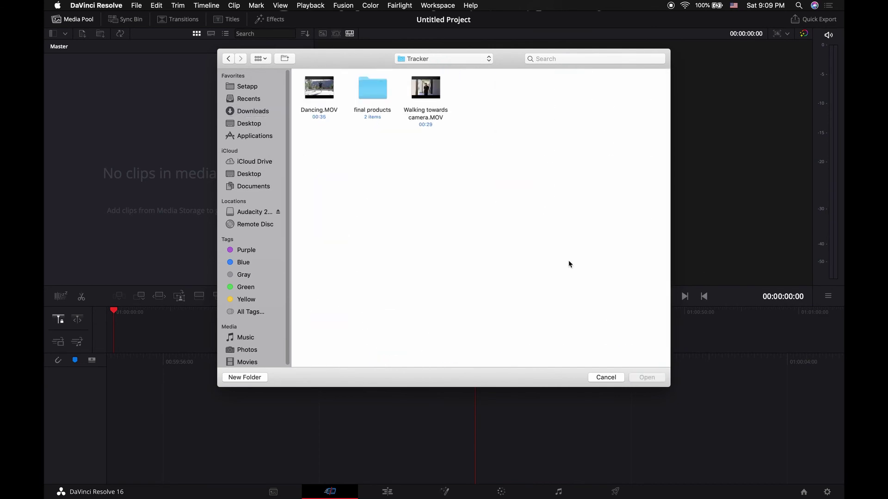
{"action": "left_click", "coordinate": [438, 99]}
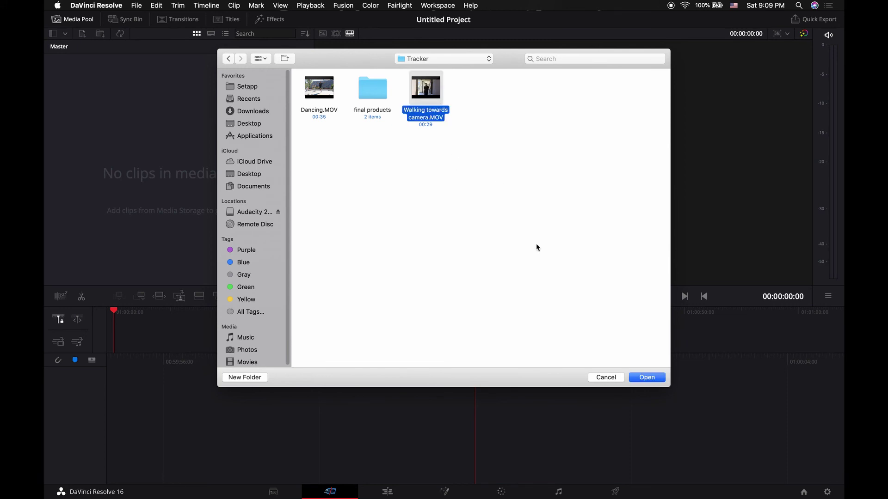
{"action": "left_click", "coordinate": [647, 378]}
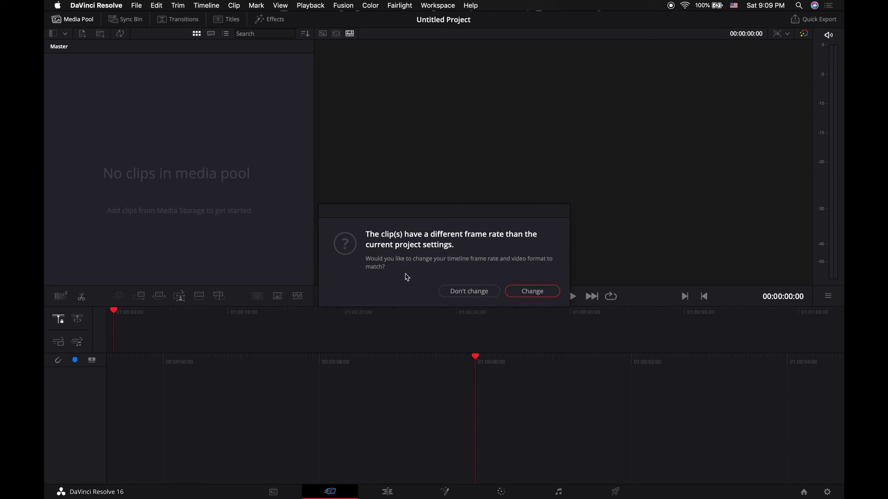
Change the project frame rate to match the clip and place it on a new Timeline 1.
{"action": "left_click", "coordinate": [543, 294]}
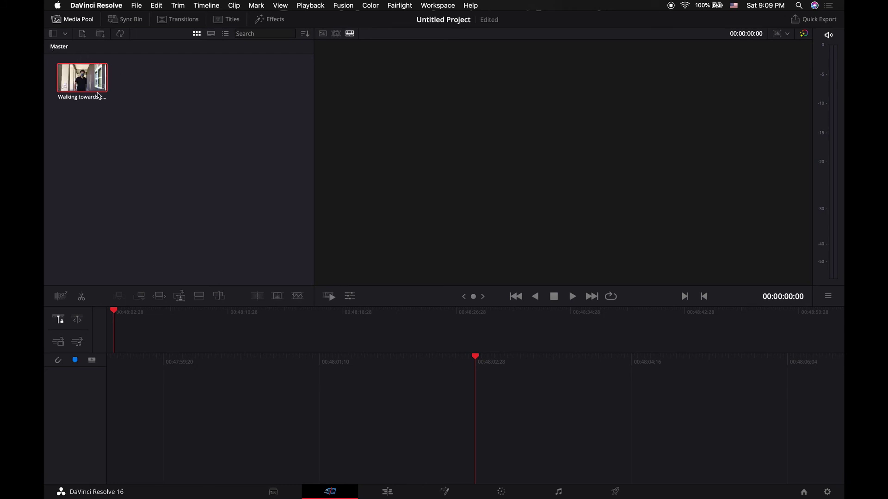
{"action": "left_click_drag", "start_coordinate": [83, 79], "coordinate": [538, 399]}
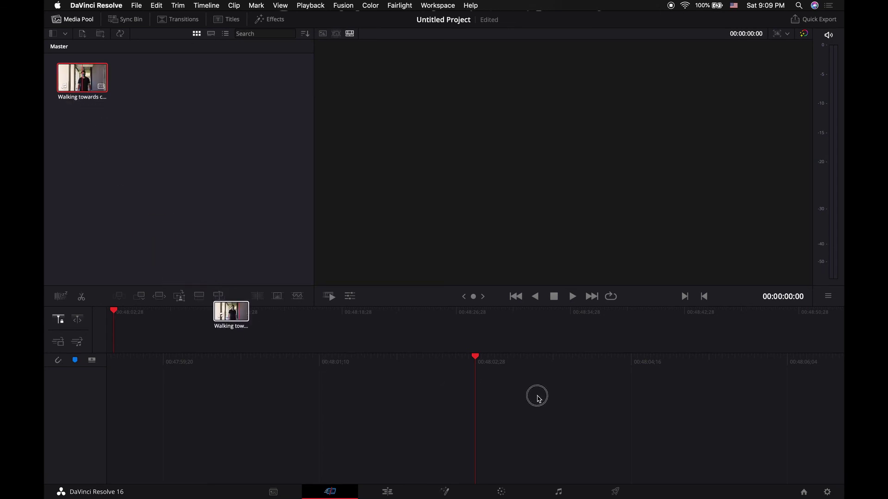
{"action": "left_click_drag", "start_coordinate": [539, 398], "coordinate": [539, 398]}
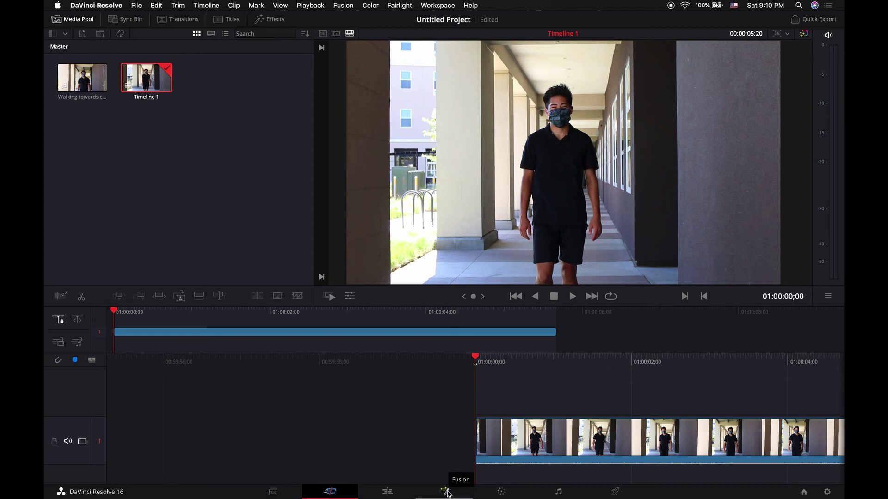
On the Fusion page, rename the MediaIn1 node to 'walking'.
{"action": "left_click", "coordinate": [445, 492]}
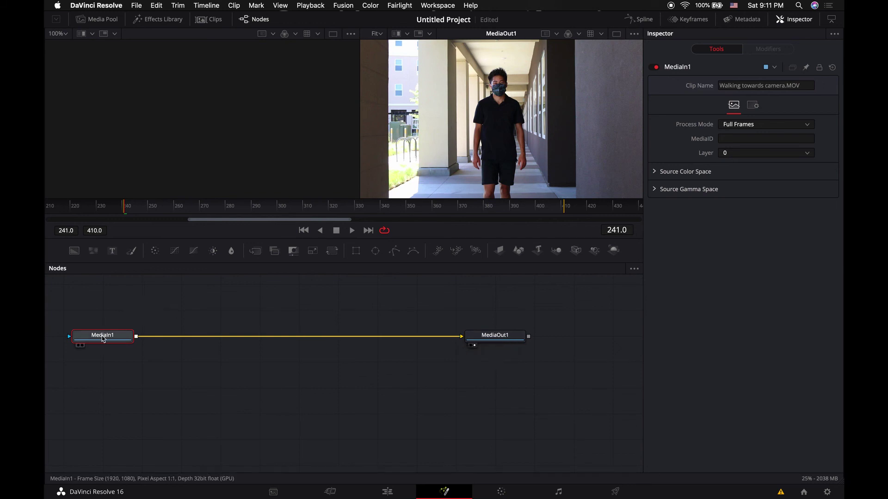
{"action": "mouse_move", "coordinate": [103, 339]}
{"action": "right_click", "coordinate": [111, 338]}
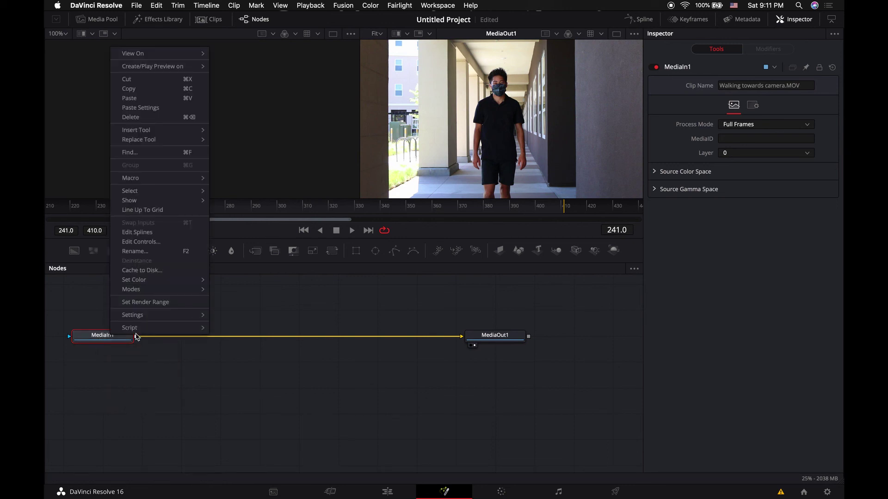
{"action": "left_click", "coordinate": [155, 252]}
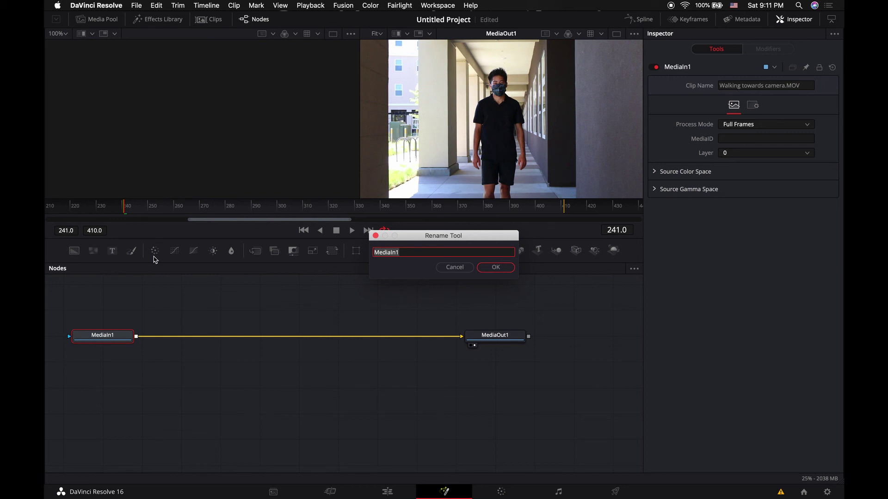
{"action": "type", "text": "walking"}
{"action": "key", "text": "Return"}
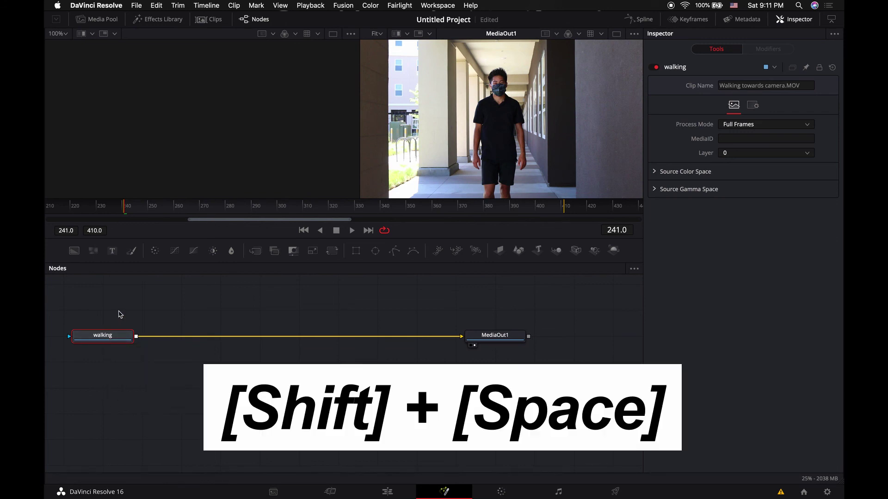
Search the tool list for 'tracker' and add a Planar Tracker node.
{"action": "key", "text": "shift+space"}
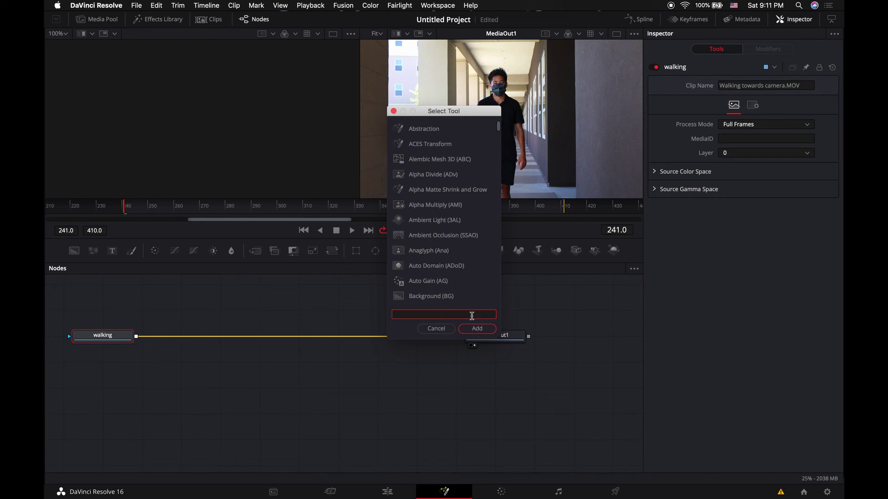
{"action": "type", "text": "tracker"}
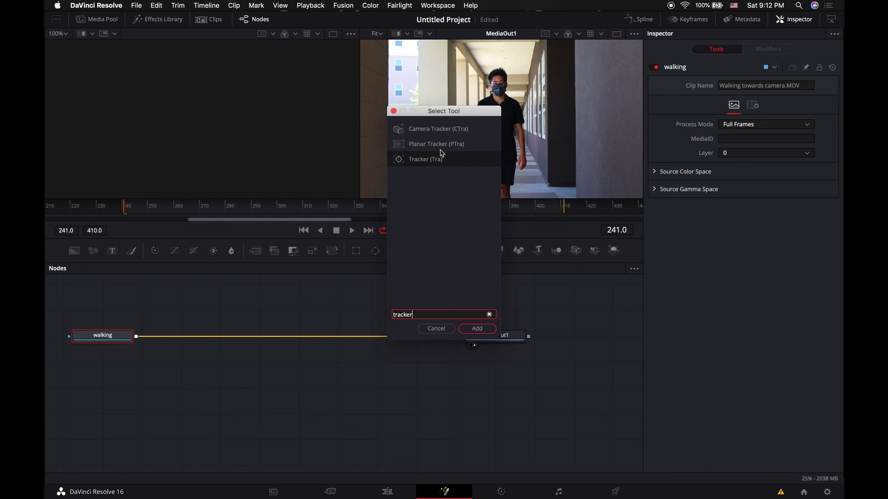
{"action": "left_click", "coordinate": [440, 147]}
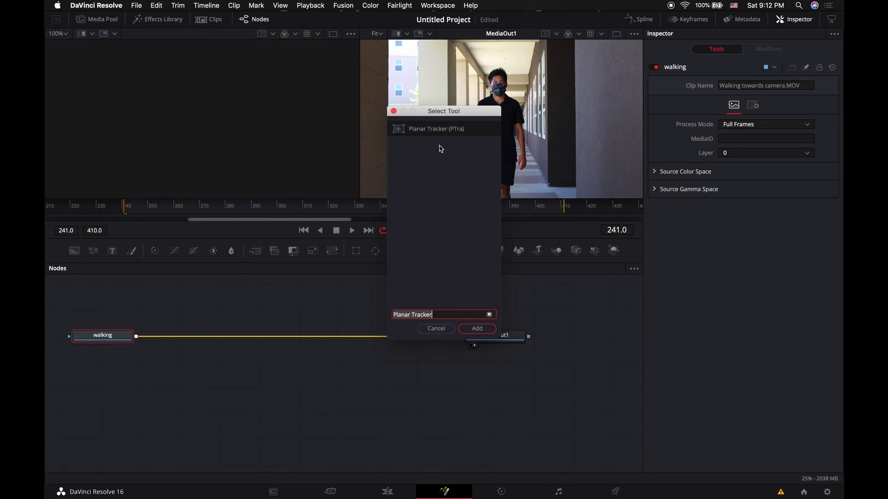
{"action": "left_click", "coordinate": [477, 329]}
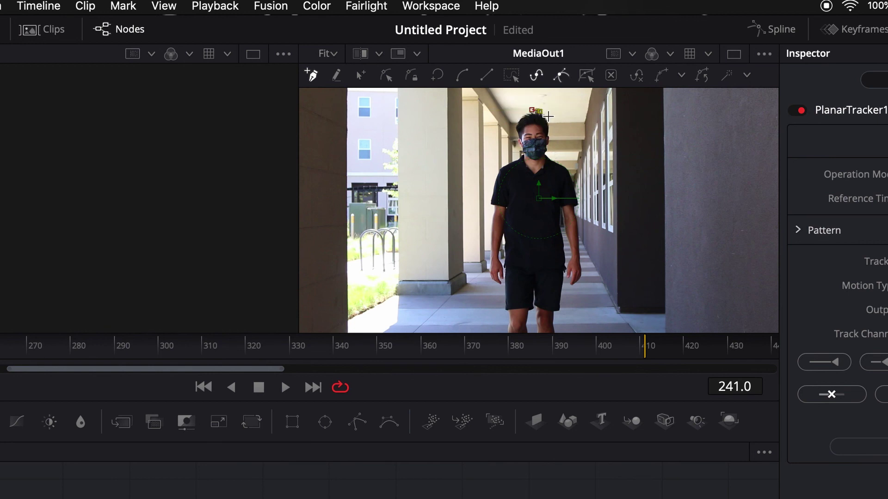
Draw a closed tracking polygon around the walker's face and chin in the viewer.
{"action": "left_click", "coordinate": [547, 116]}
{"action": "left_click", "coordinate": [549, 122]}
{"action": "left_click", "coordinate": [550, 134]}
{"action": "left_click", "coordinate": [550, 143]}
{"action": "left_click", "coordinate": [548, 155]}
{"action": "left_click", "coordinate": [544, 159]}
{"action": "left_click", "coordinate": [536, 161]}
{"action": "left_click", "coordinate": [531, 163]}
{"action": "left_click", "coordinate": [527, 160]}
{"action": "left_click", "coordinate": [523, 158]}
{"action": "left_click", "coordinate": [521, 149]}
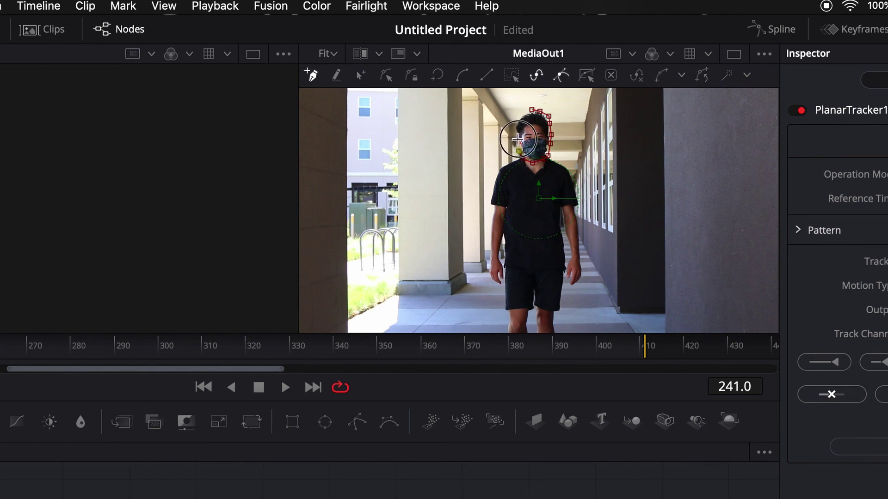
{"action": "left_click", "coordinate": [518, 141]}
{"action": "left_click", "coordinate": [516, 132]}
{"action": "left_click", "coordinate": [515, 121]}
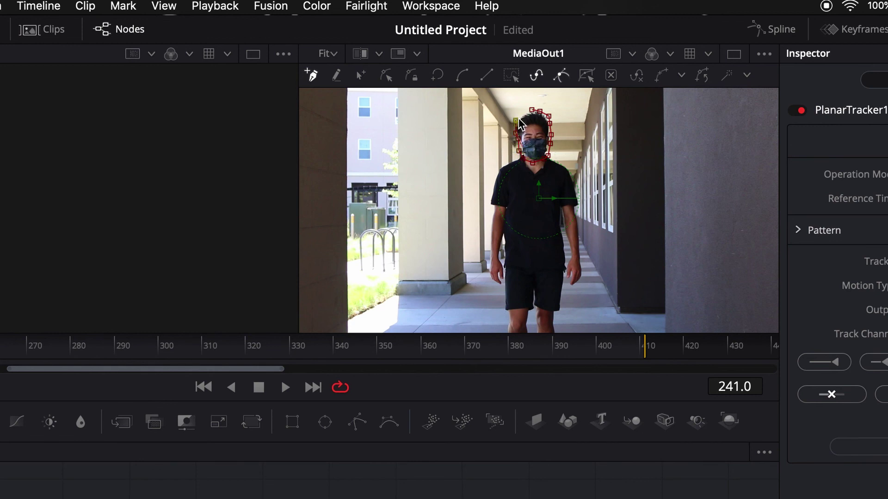
{"action": "left_click", "coordinate": [524, 112]}
{"action": "left_click", "coordinate": [532, 112]}
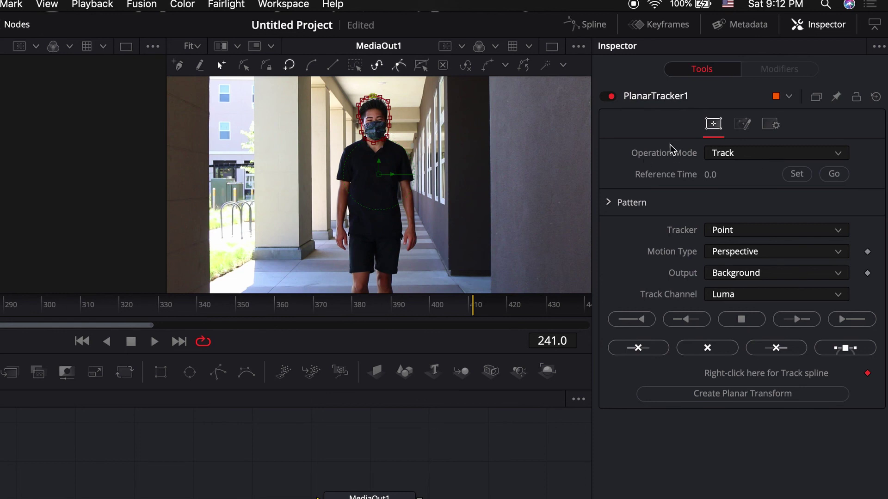
{"action": "left_click", "coordinate": [743, 156]}
Set the tracker to Hybrid Point/Area, motion type Translation, and reference time frame 241.
{"action": "left_click", "coordinate": [764, 231]}
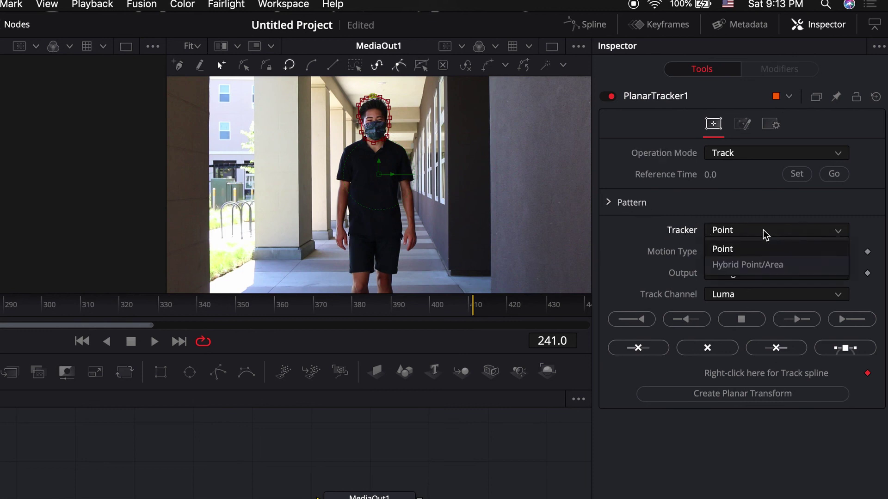
{"action": "left_click", "coordinate": [758, 266]}
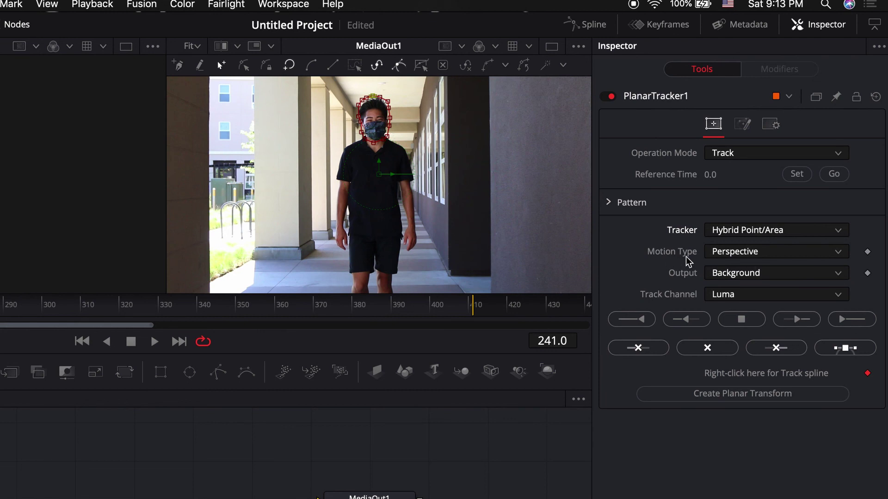
{"action": "left_click", "coordinate": [746, 251]}
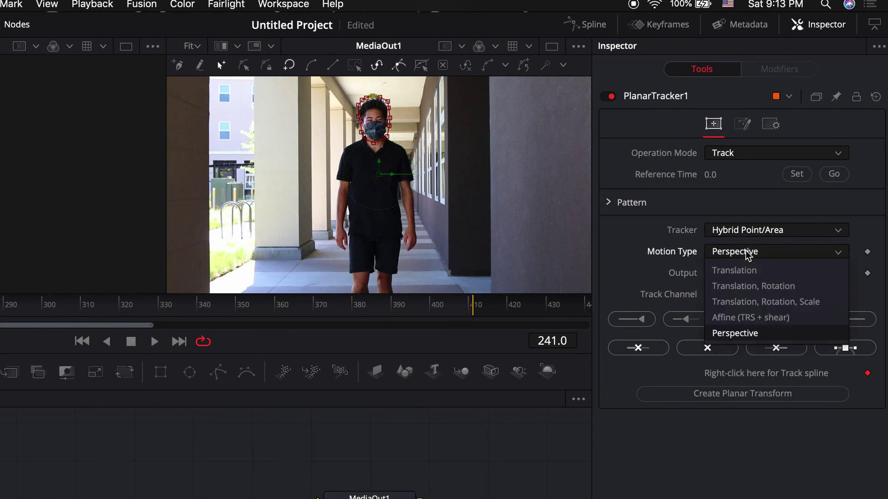
{"action": "left_click", "coordinate": [755, 273]}
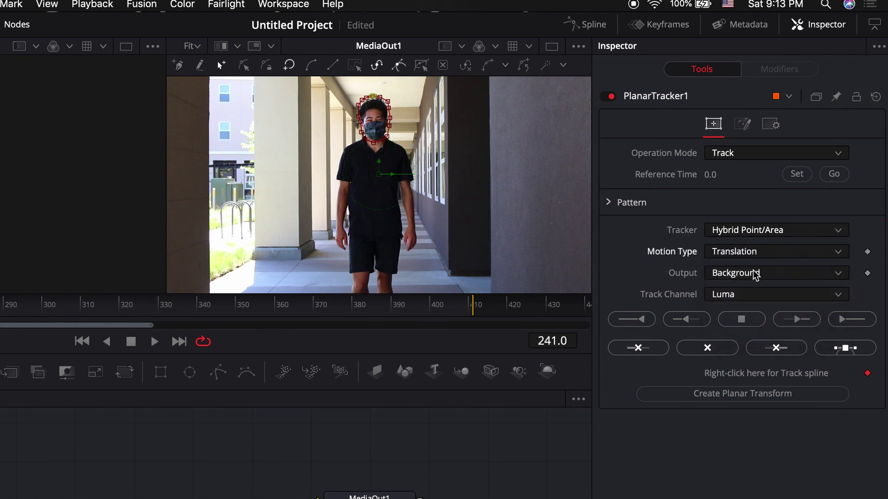
{"action": "left_click", "coordinate": [798, 176]}
Track the face region to the clip's end, then set the operation mode to Steady.
{"action": "left_click", "coordinate": [857, 323]}
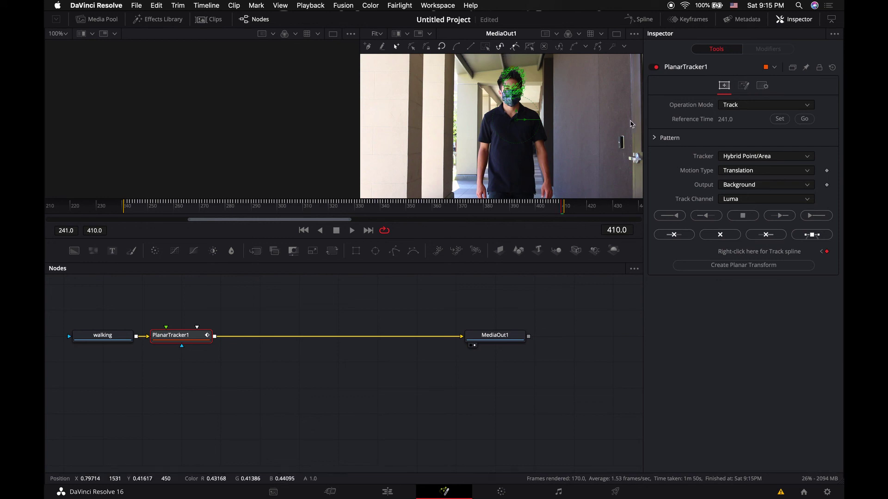
{"action": "left_click", "coordinate": [738, 108]}
{"action": "left_click", "coordinate": [749, 128]}
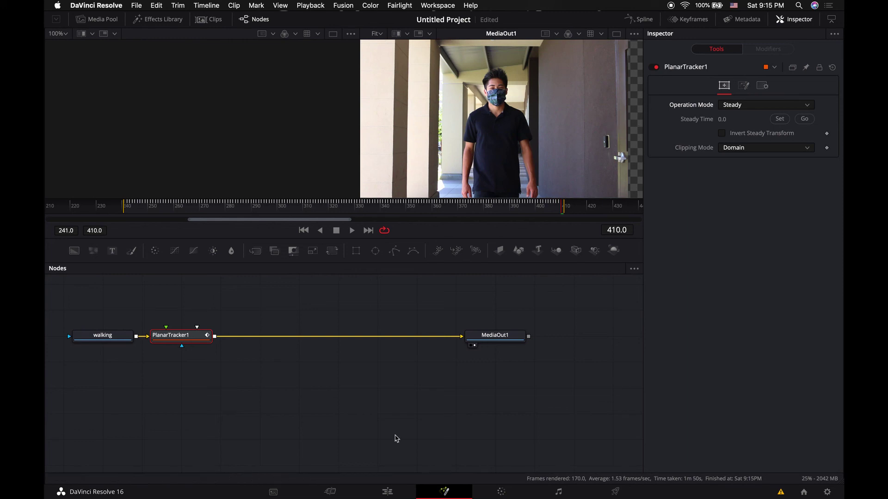
{"action": "left_click", "coordinate": [331, 495]}
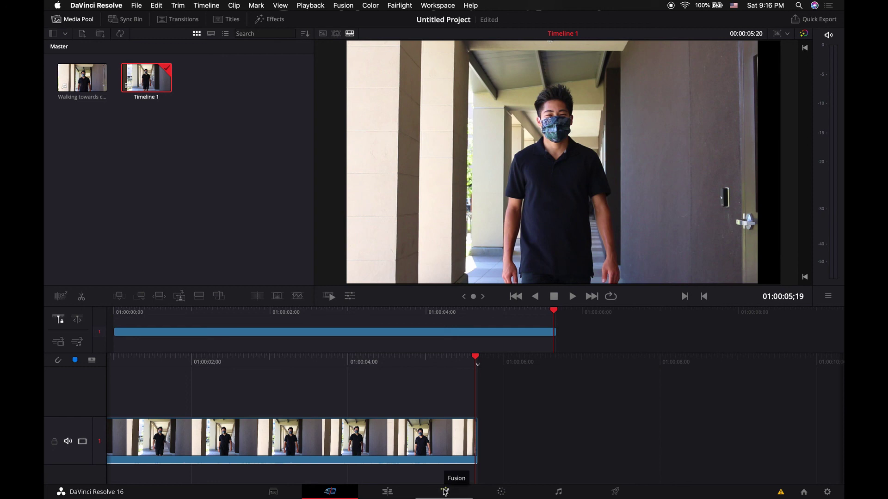
{"action": "left_click", "coordinate": [444, 492]}
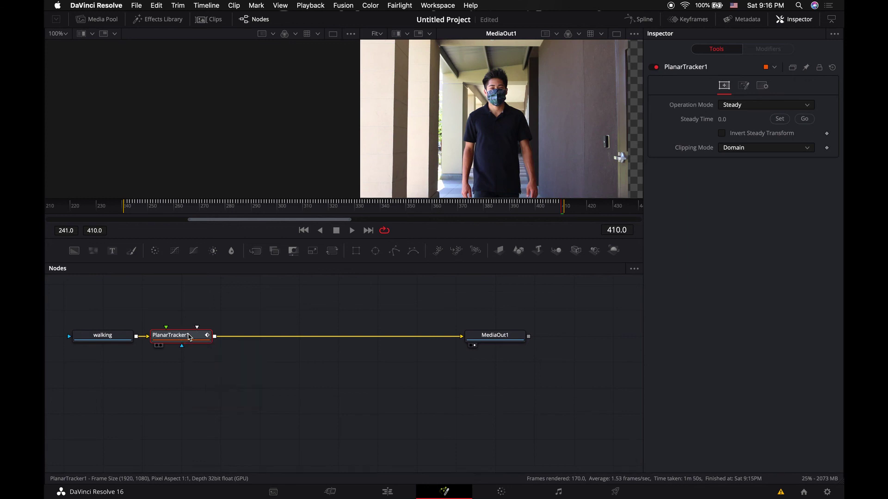
Insert a Transform node after PlanarTracker1 by searching for 'trans'.
{"action": "key", "text": "shift+space"}
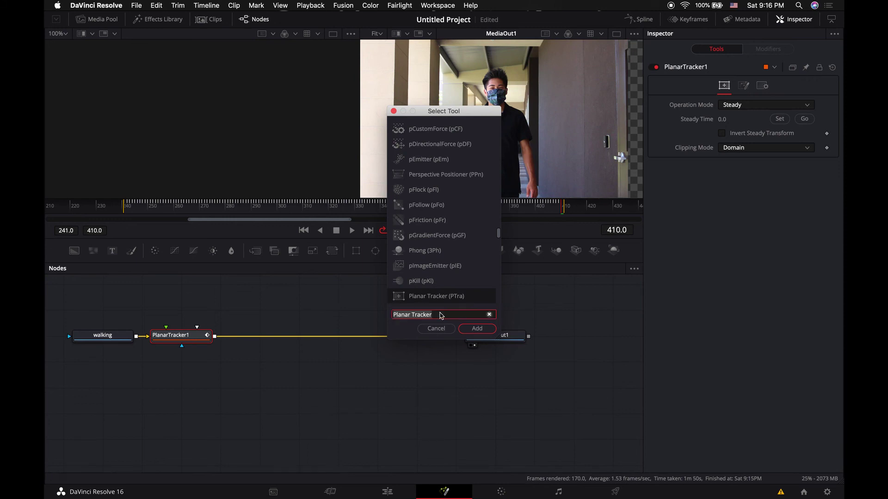
{"action": "type", "text": "tra"}
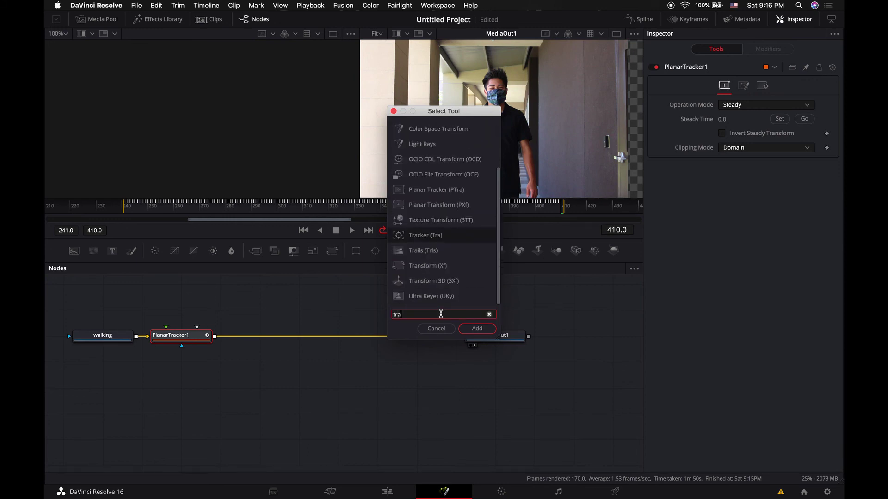
{"action": "type", "text": "nsform"}
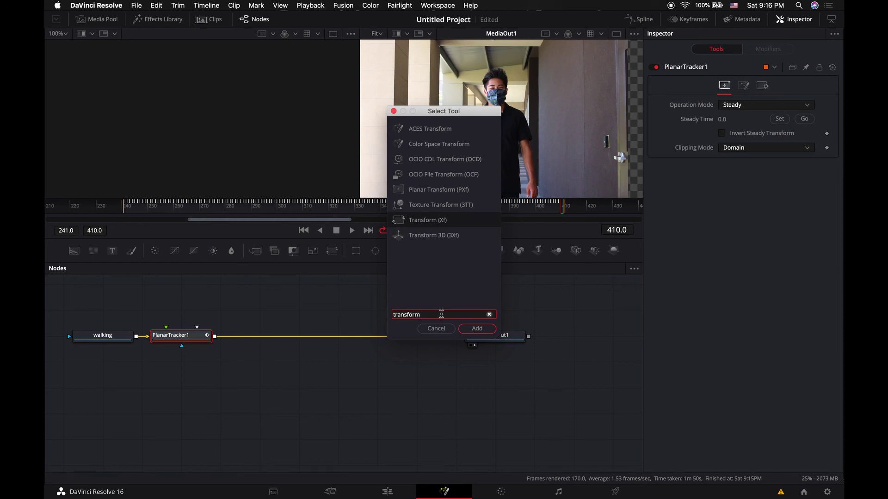
{"action": "left_click", "coordinate": [446, 225]}
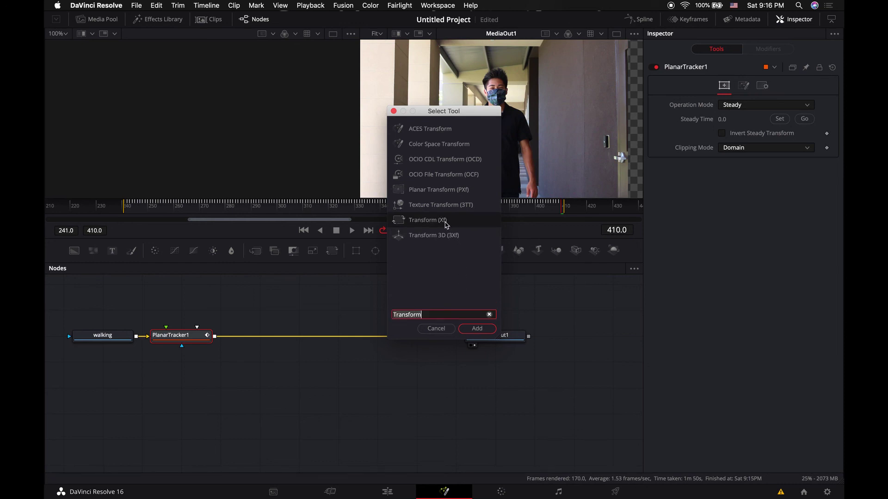
{"action": "left_click", "coordinate": [489, 332]}
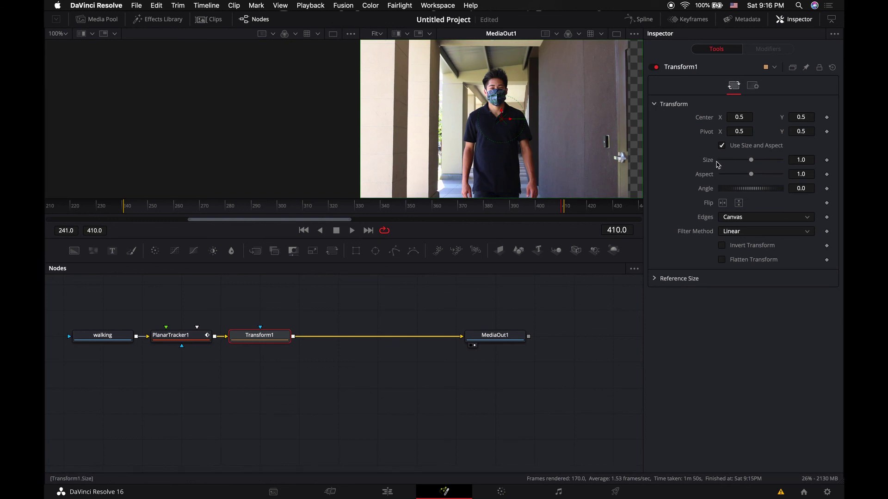
Scale Transform1 to about 1.44, preview playback, and shift Center X to reframe the shot.
{"action": "left_click_drag", "start_coordinate": [753, 163], "coordinate": [757, 164]}
{"action": "key", "text": "space"}
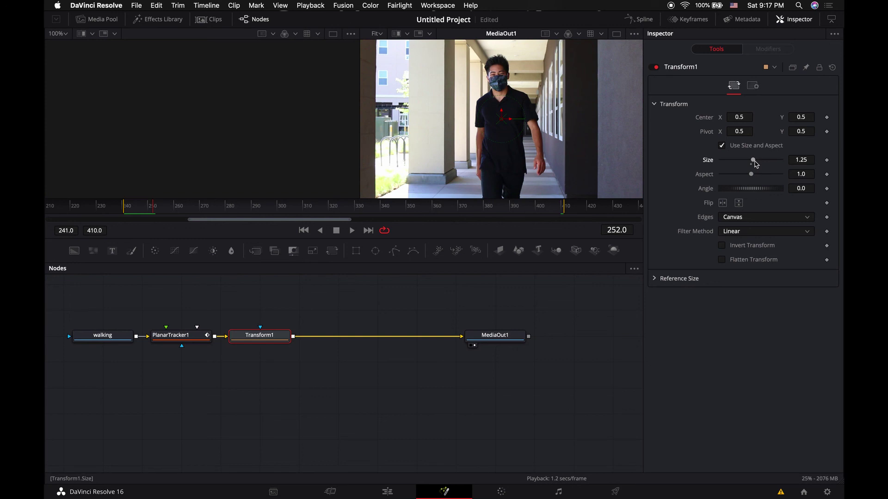
{"action": "left_click_drag", "start_coordinate": [755, 161], "coordinate": [756, 164]}
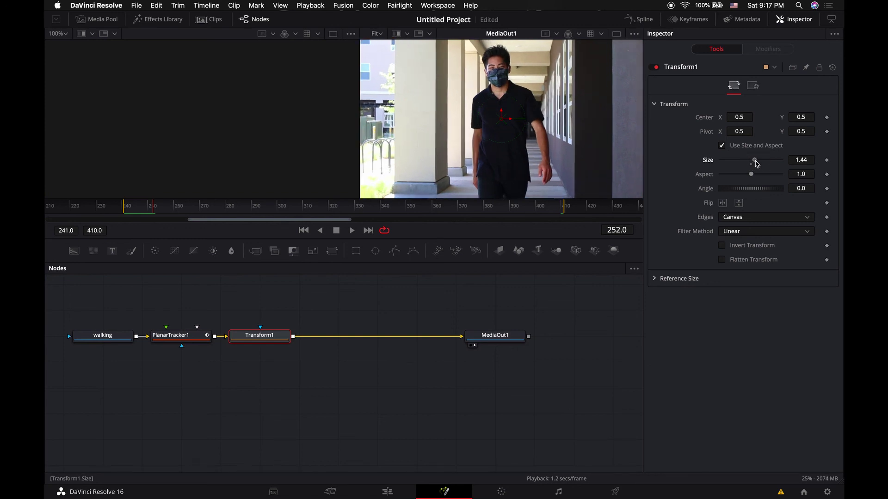
{"action": "left_click_drag", "start_coordinate": [739, 117], "coordinate": [799, 115]}
{"action": "left_click", "coordinate": [795, 118]}
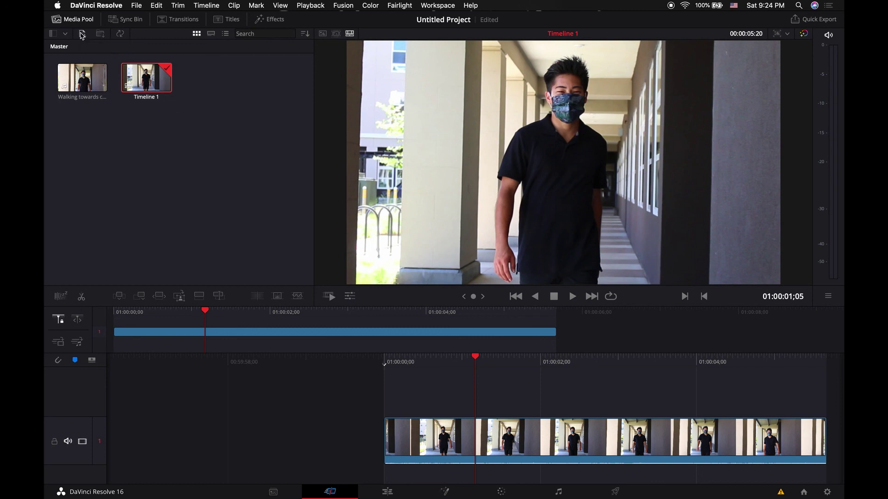
Import Dancing.MOV into the Media Pool and delete the walking clip from Timeline 1.
{"action": "left_click", "coordinate": [82, 34]}
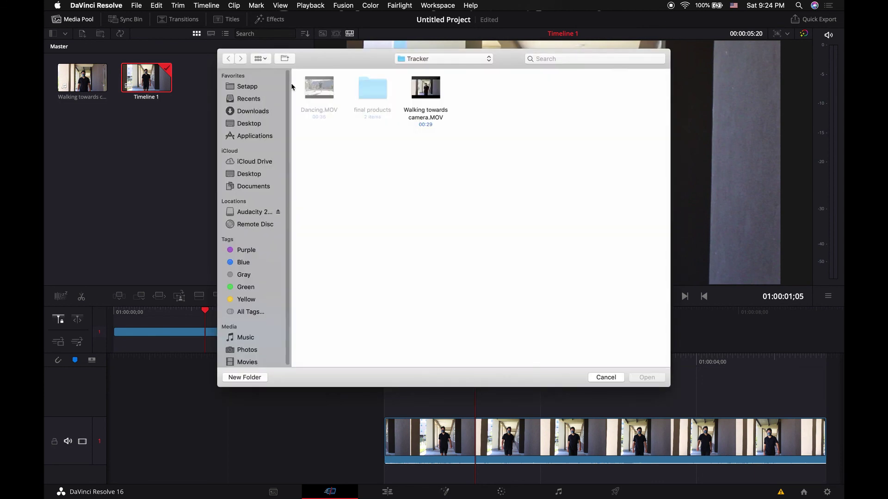
{"action": "left_click", "coordinate": [319, 88]}
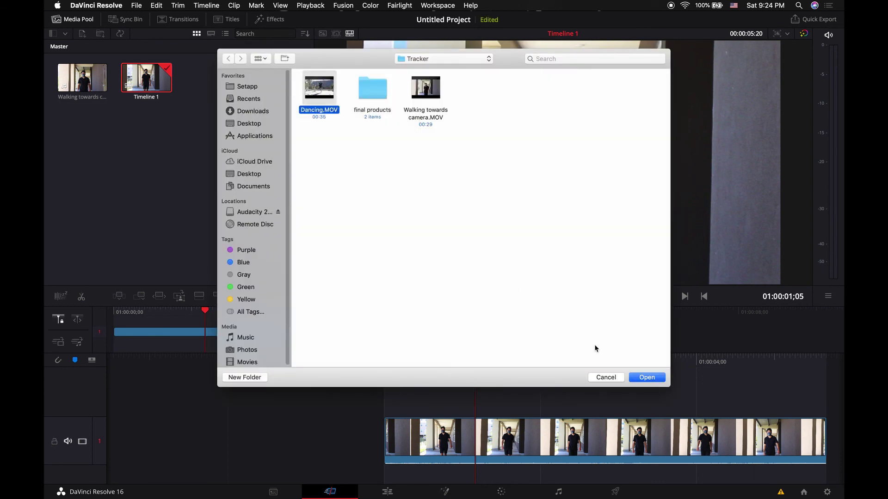
{"action": "left_click", "coordinate": [657, 379]}
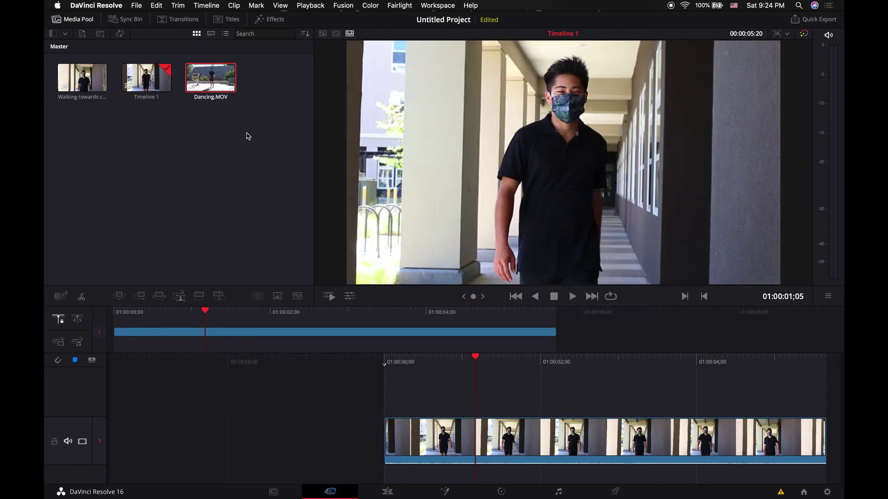
{"action": "left_click", "coordinate": [573, 447]}
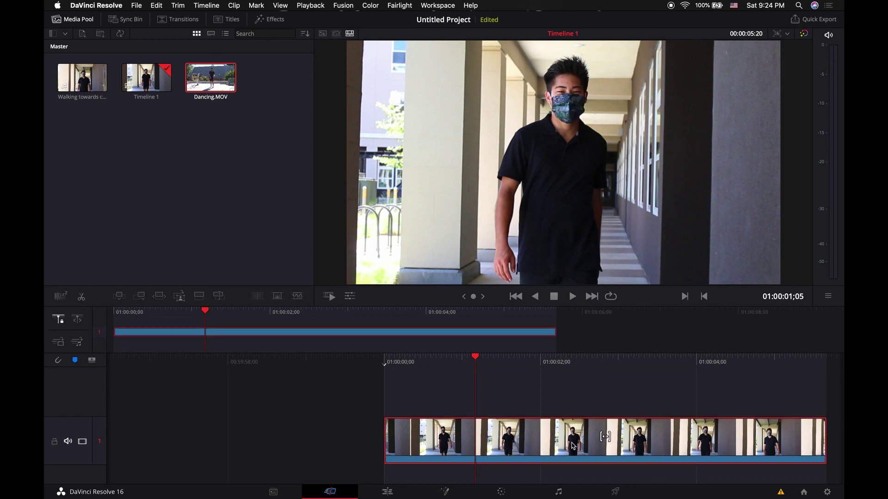
{"action": "key", "text": "Delete"}
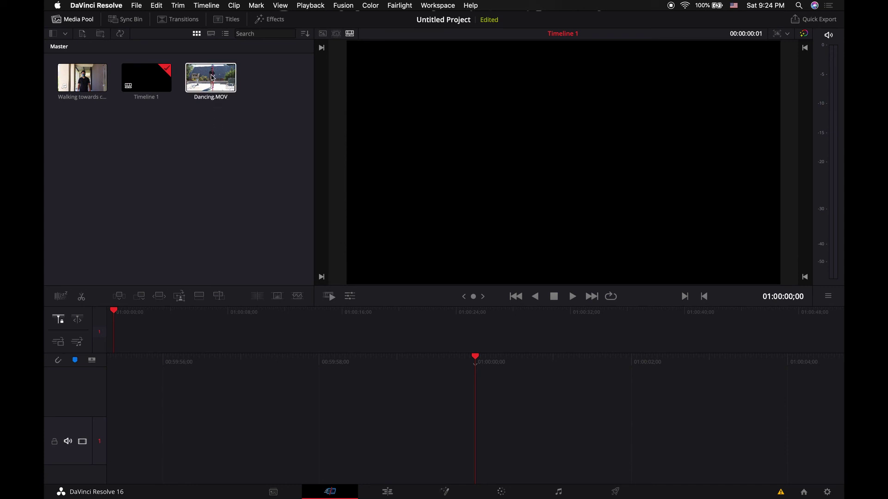
Place Dancing.MOV at the start of Timeline 1 and open it on the Fusion page.
{"action": "left_click_drag", "start_coordinate": [212, 77], "coordinate": [479, 367]}
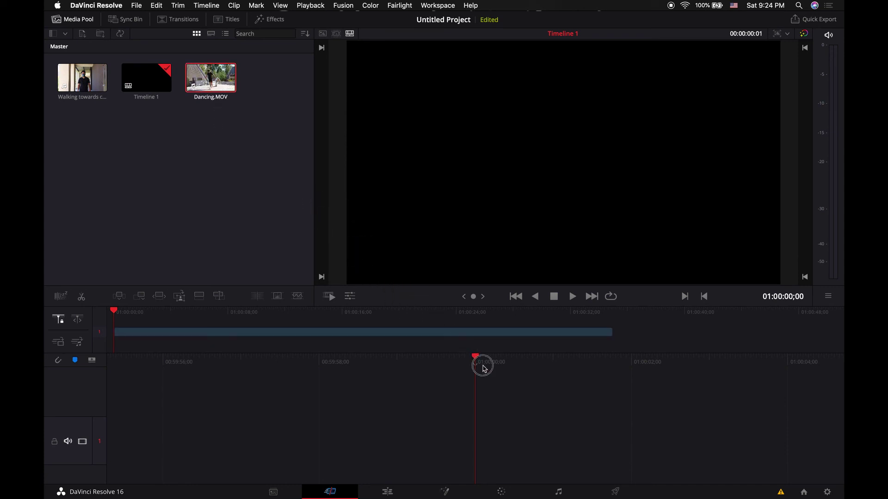
{"action": "left_click_drag", "start_coordinate": [538, 421], "coordinate": [537, 421]}
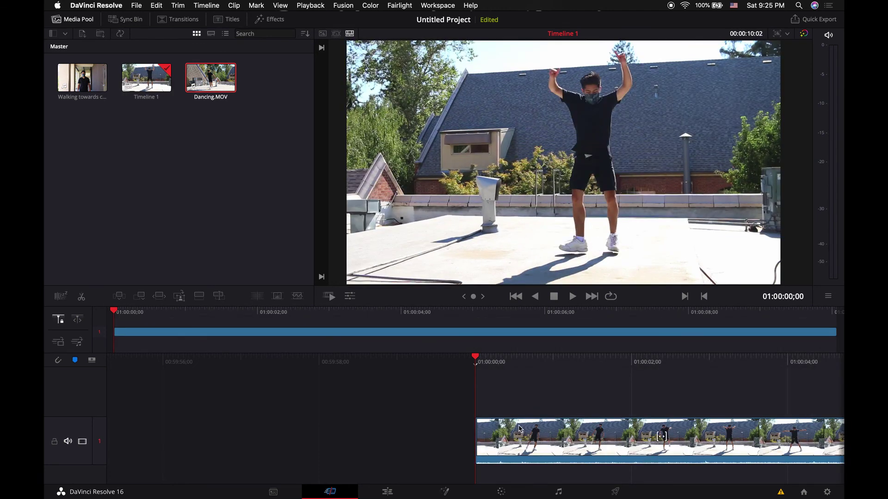
{"action": "left_click", "coordinate": [520, 431]}
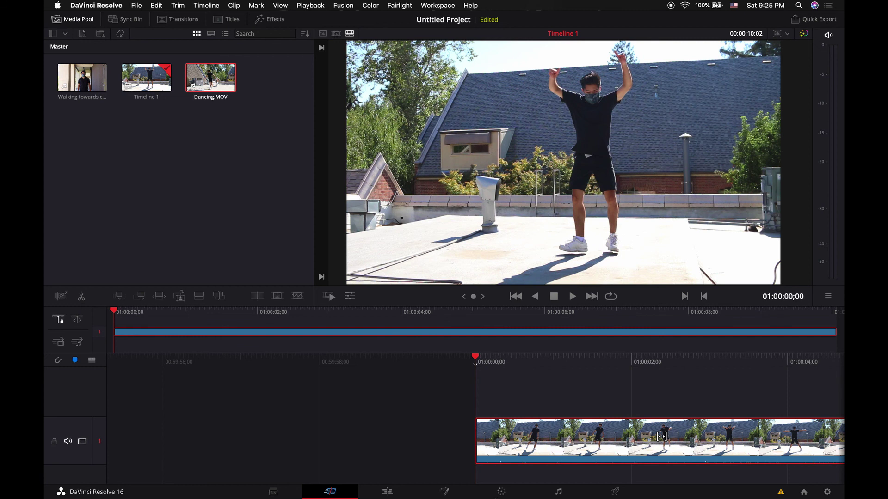
{"action": "left_click", "coordinate": [444, 492]}
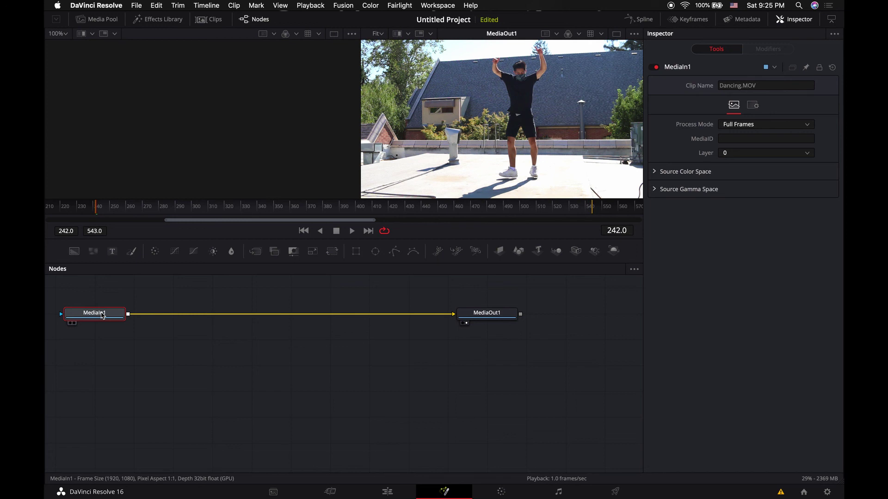
Search 'tracker' and insert a Tracker node between MediaIn1 and MediaOut1.
{"action": "key", "text": "shift+space"}
{"action": "type", "text": "Transform"}
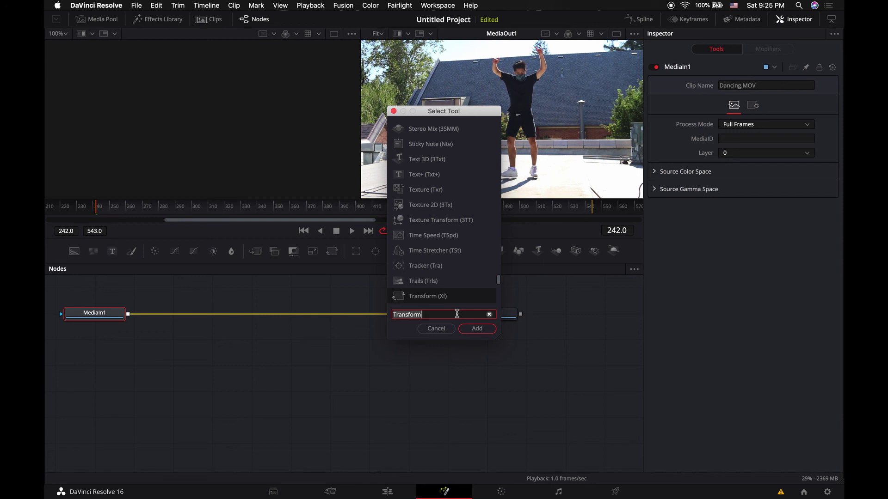
{"action": "key", "text": "super+a"}
{"action": "type", "text": "tracker"}
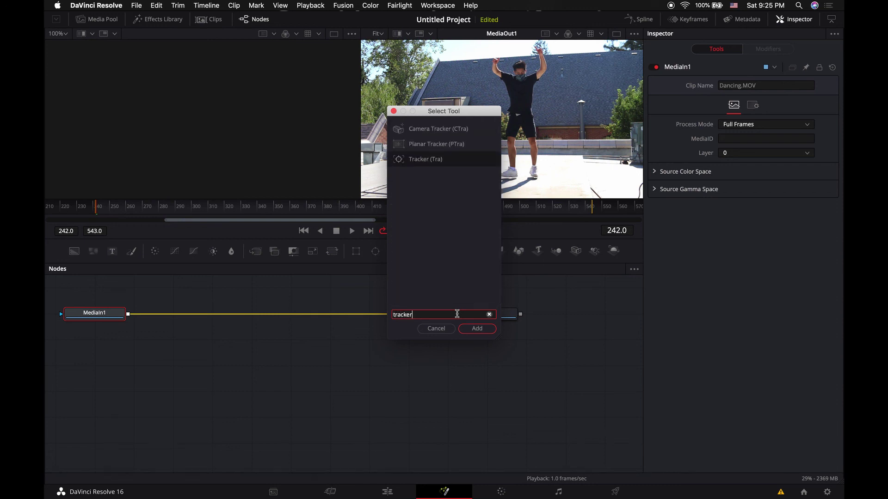
{"action": "left_click", "coordinate": [459, 165]}
{"action": "left_click", "coordinate": [486, 329]}
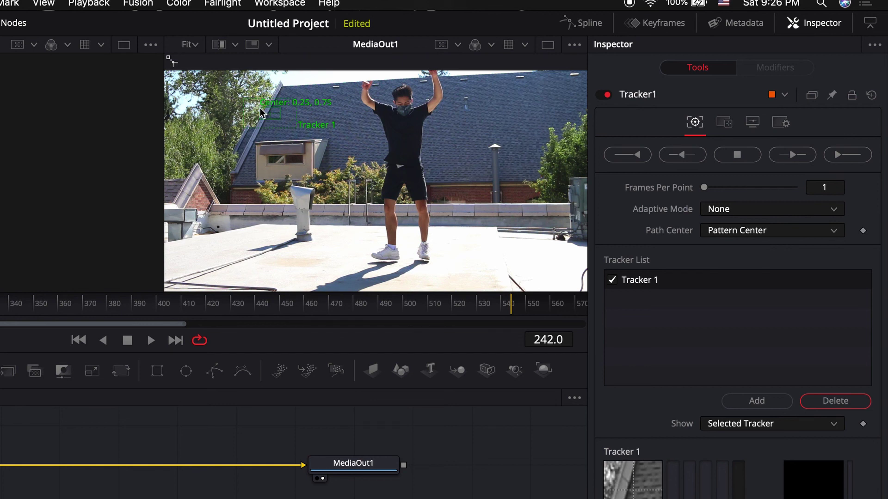
At 200% viewer zoom, fit Tracker 1's pattern box over the dancer's masked face.
{"action": "left_click_drag", "start_coordinate": [259, 111], "coordinate": [393, 100]}
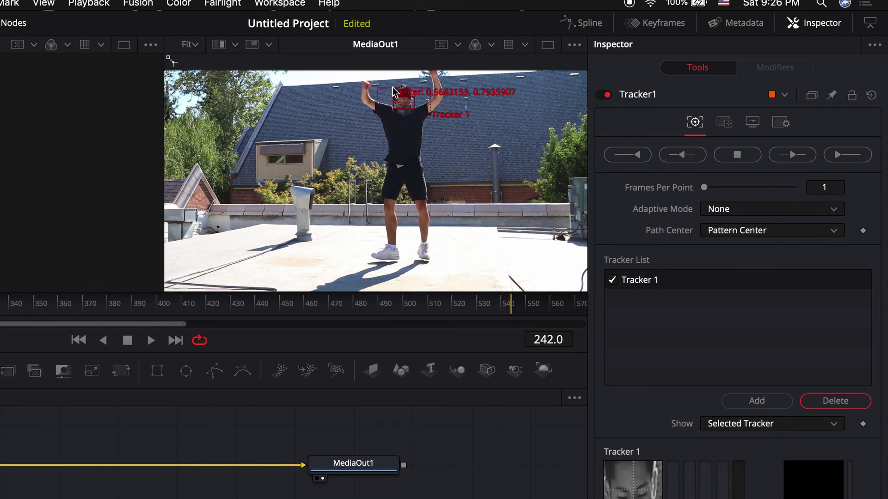
{"action": "left_click", "coordinate": [194, 45]}
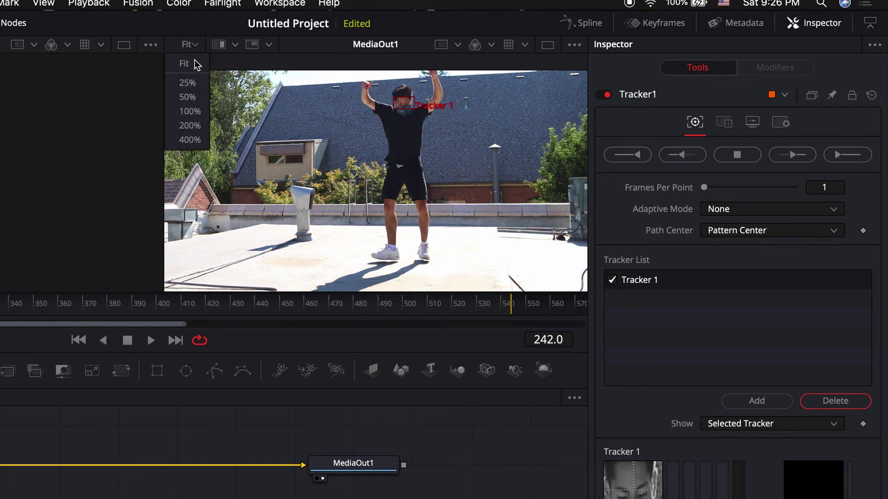
{"action": "left_click", "coordinate": [434, 171]}
{"action": "scroll", "coordinate": [478, 184], "scroll_direction": "up", "scroll_amount": 2}
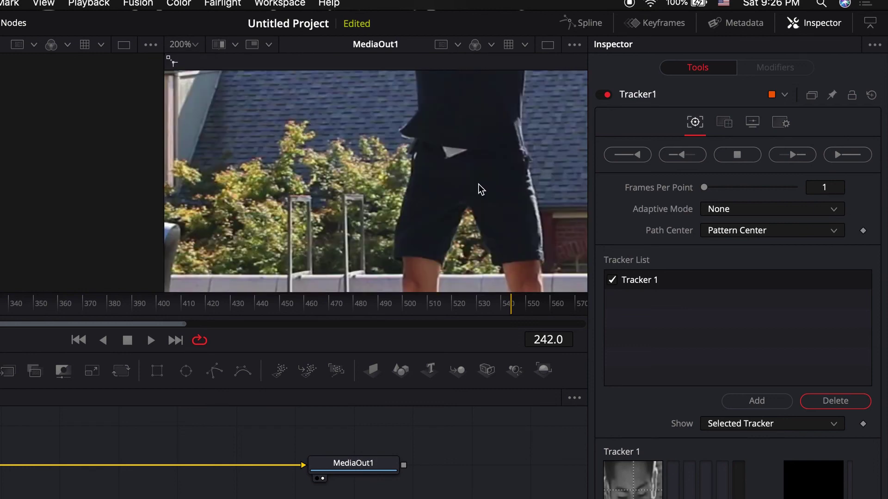
{"action": "scroll", "coordinate": [478, 184], "scroll_direction": "up", "scroll_amount": 5}
{"action": "scroll", "coordinate": [478, 184], "scroll_direction": "up", "scroll_amount": 5}
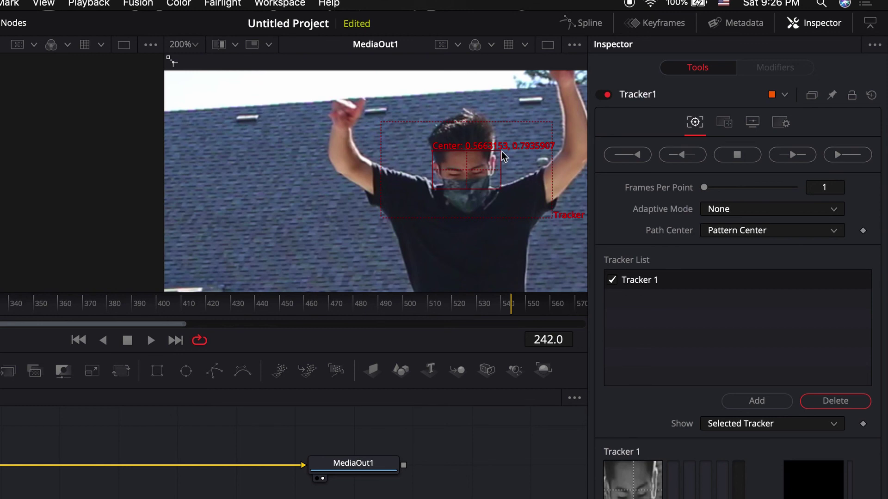
{"action": "left_click_drag", "start_coordinate": [503, 147], "coordinate": [511, 116]}
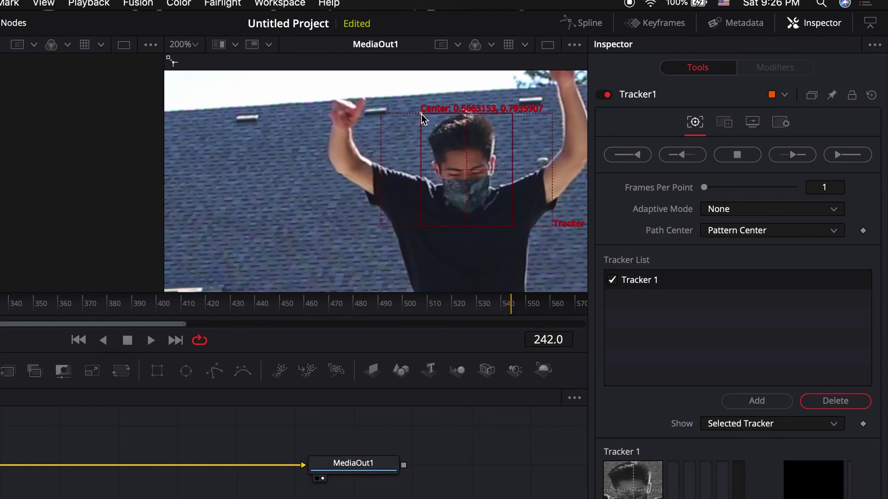
{"action": "left_click_drag", "start_coordinate": [421, 115], "coordinate": [420, 104]}
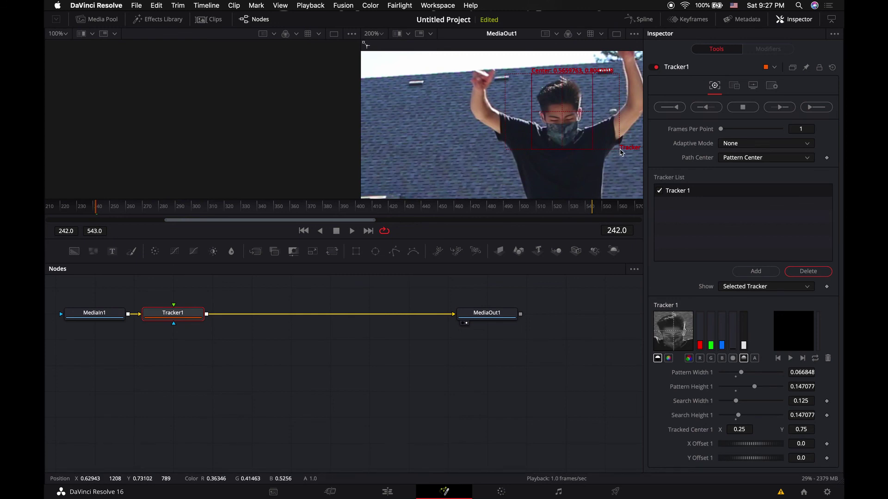
Resize Tracker 1's search area to 0.091484 wide by 0.195514 high.
{"action": "left_click_drag", "start_coordinate": [619, 150], "coordinate": [604, 161]}
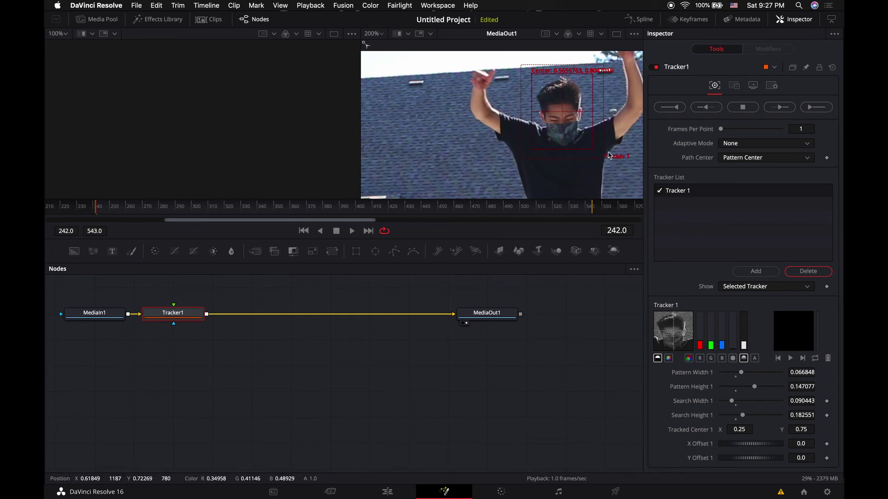
{"action": "mouse_move", "coordinate": [603, 161]}
{"action": "left_mouse_down"}
{"action": "mouse_move", "coordinate": [619, 179]}
{"action": "mouse_move", "coordinate": [599, 157]}
{"action": "left_mouse_up"}
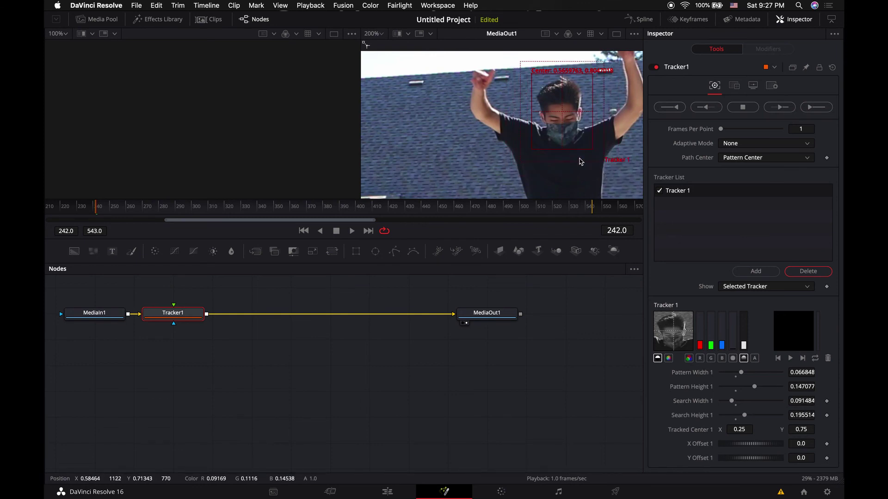
Track the face forward from frame 242 to 543 and dismiss the completion message.
{"action": "left_click", "coordinate": [816, 107]}
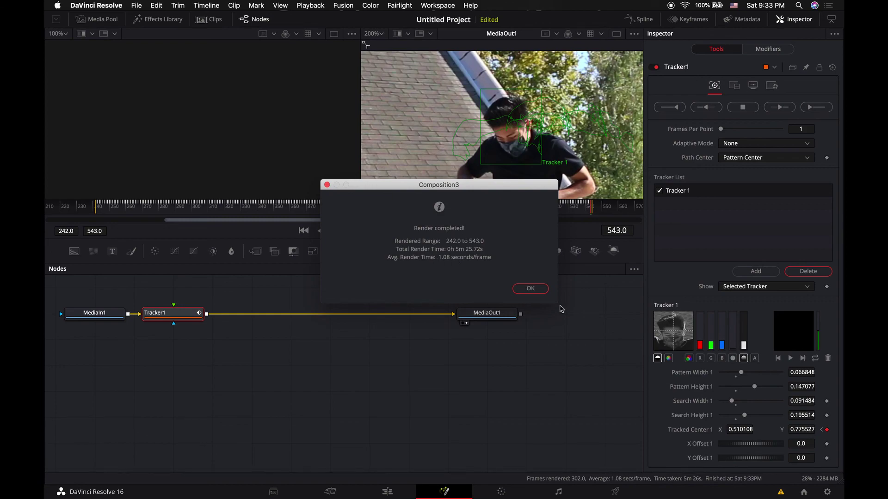
{"action": "left_click", "coordinate": [537, 290]}
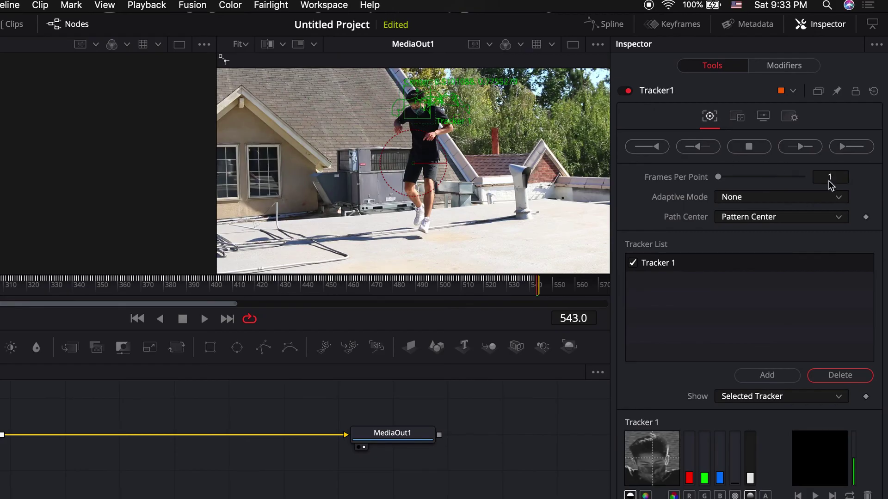
Set Tracker1's Operation to Match Move with Merge set to BG only.
{"action": "left_click", "coordinate": [737, 117]}
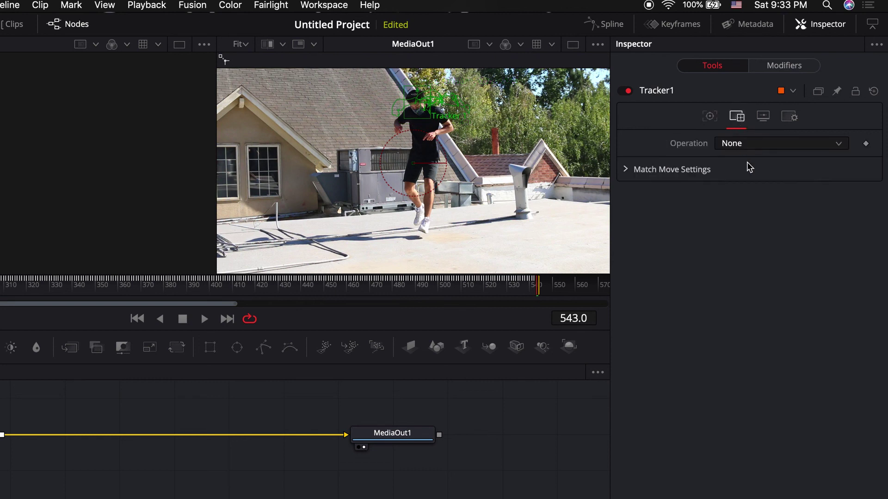
{"action": "left_click", "coordinate": [751, 145]}
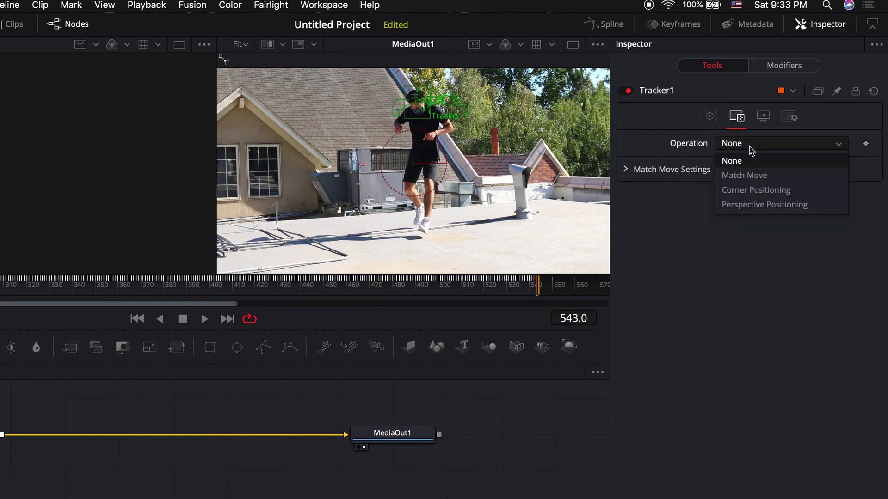
{"action": "left_click", "coordinate": [756, 176]}
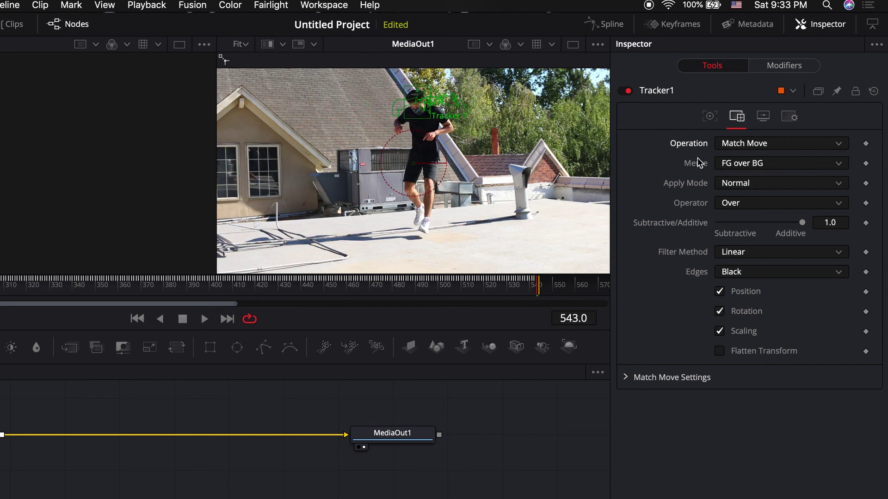
{"action": "left_click", "coordinate": [740, 165]}
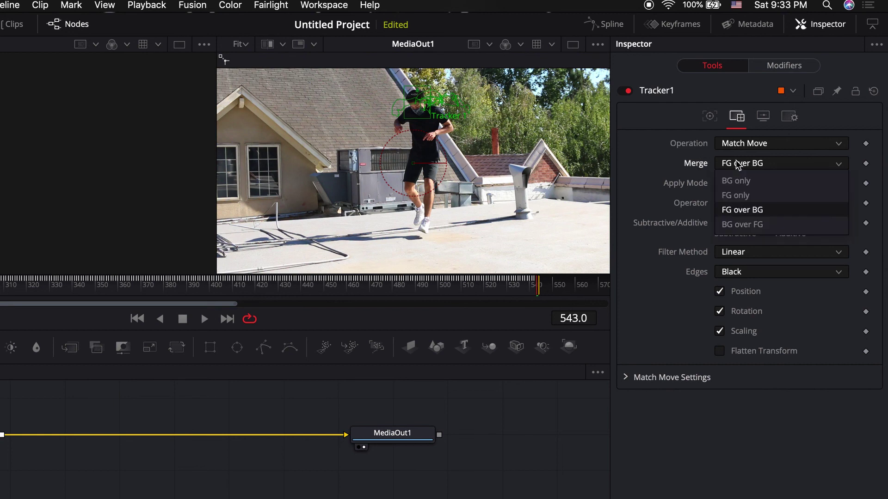
{"action": "left_click", "coordinate": [749, 184]}
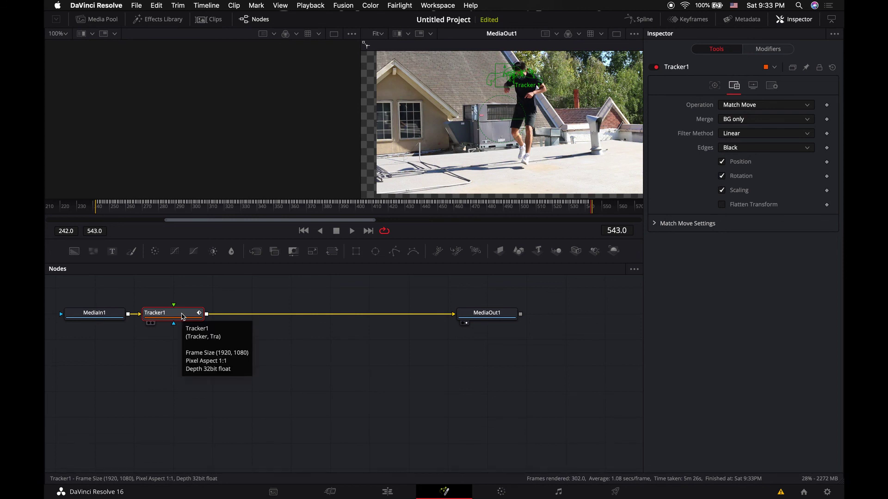
Search 'tran' and add a Transform node between Tracker1 and MediaOut1.
{"action": "key", "text": "shift+space"}
{"action": "double_click", "coordinate": [441, 315]}
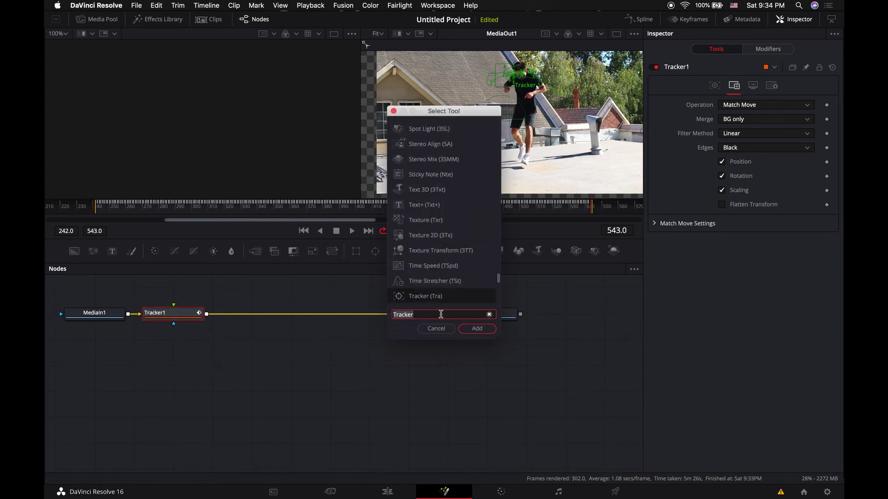
{"action": "type", "text": "trans"}
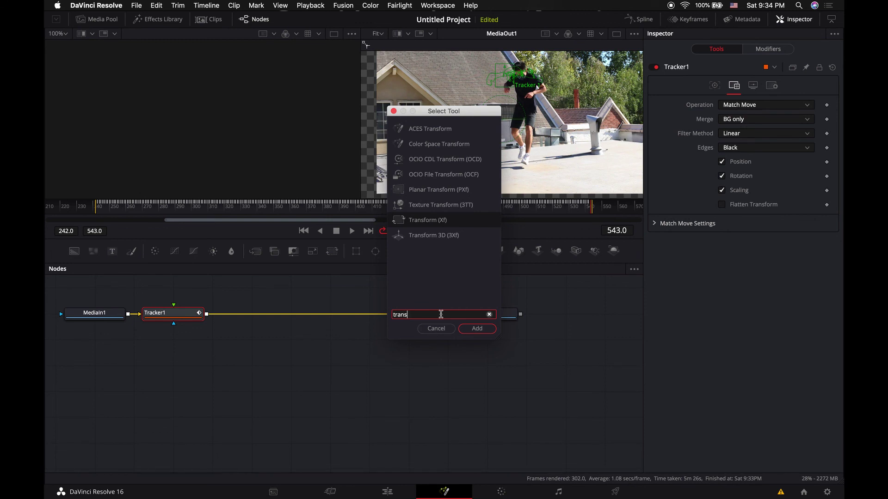
{"action": "left_click", "coordinate": [465, 224]}
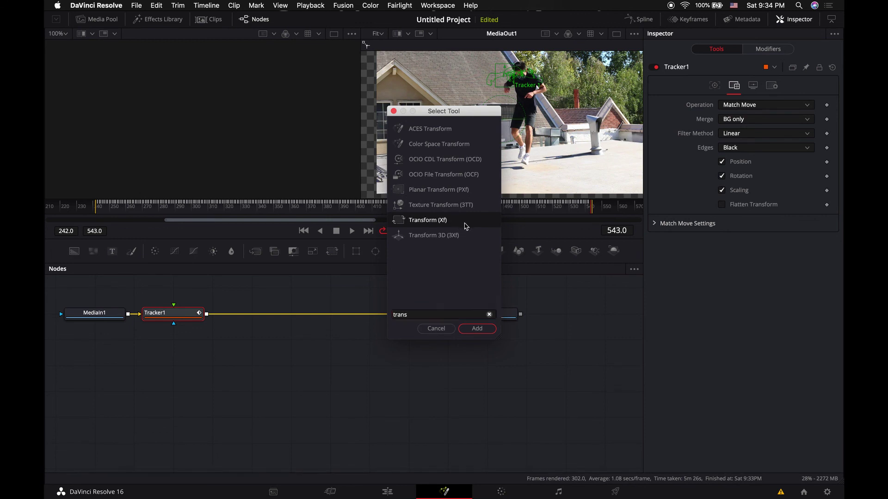
{"action": "left_click", "coordinate": [493, 330]}
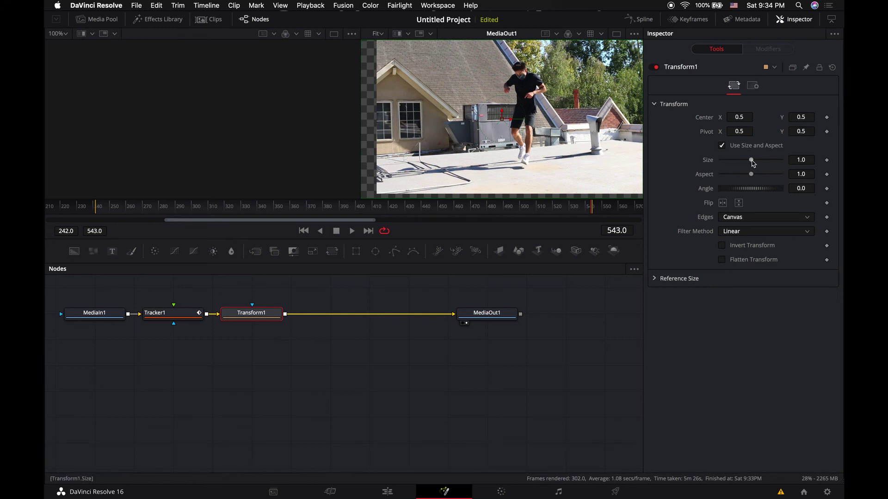
Set Transform1's Size to 1.32 and lower its Center Y to about 0.489.
{"action": "left_click_drag", "start_coordinate": [753, 163], "coordinate": [755, 163]}
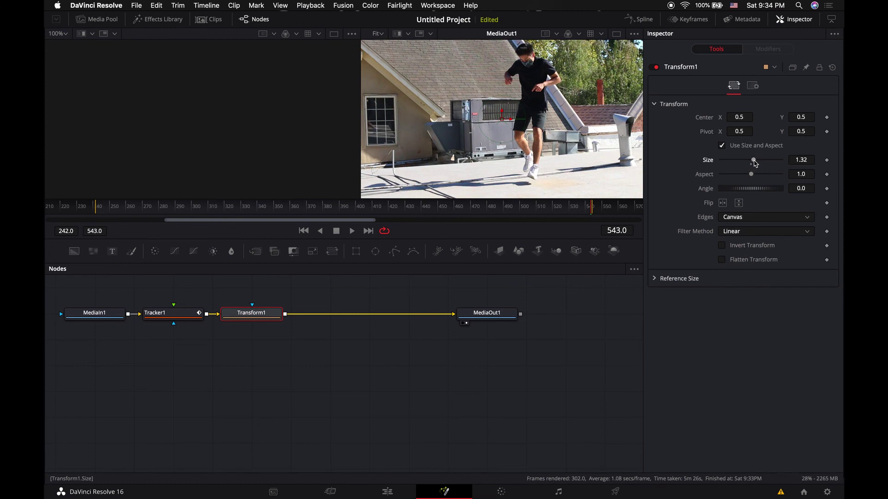
{"action": "left_click_drag", "start_coordinate": [800, 117], "coordinate": [793, 120]}
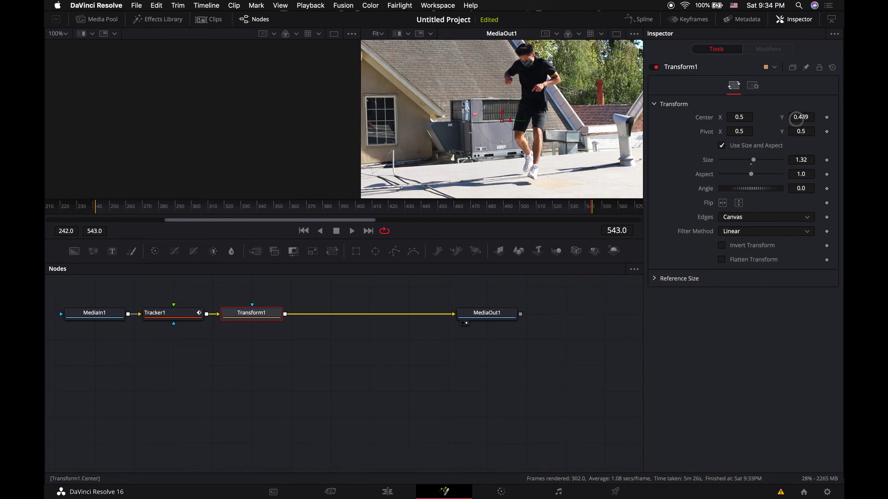